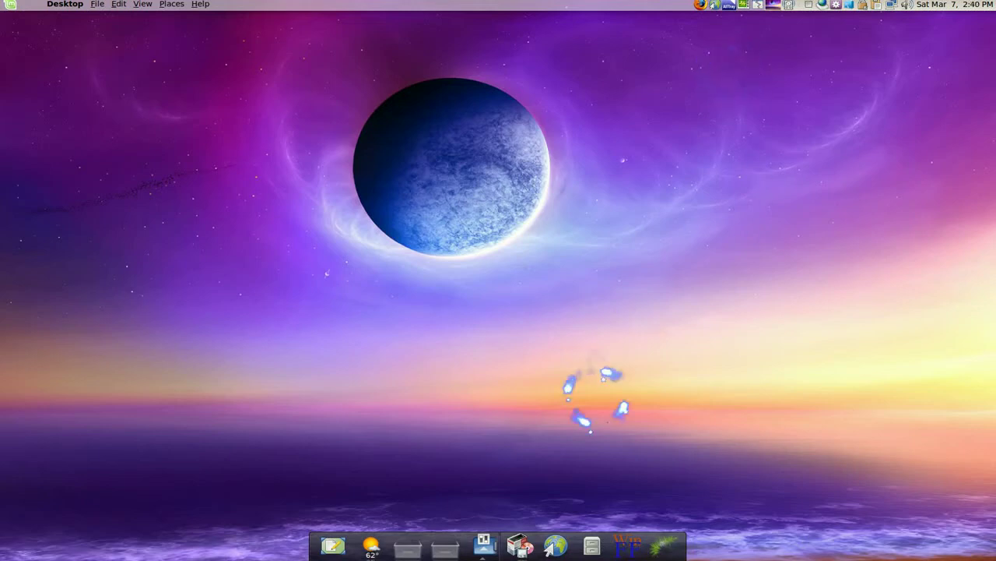
Restore the Pictures file browser window and open its File menu in the top-panel global menu.
left_click(593, 544)
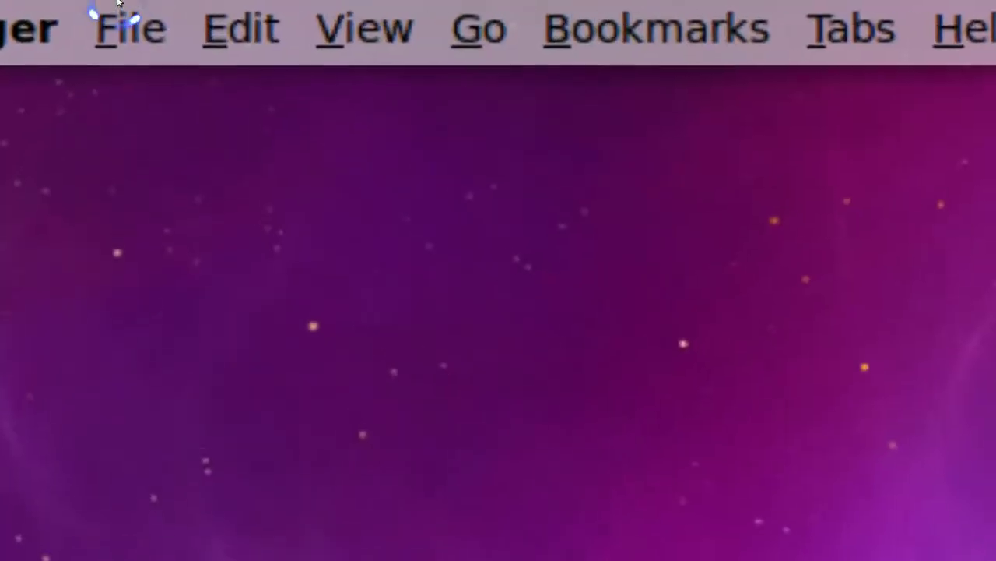
left_click(120, 10)
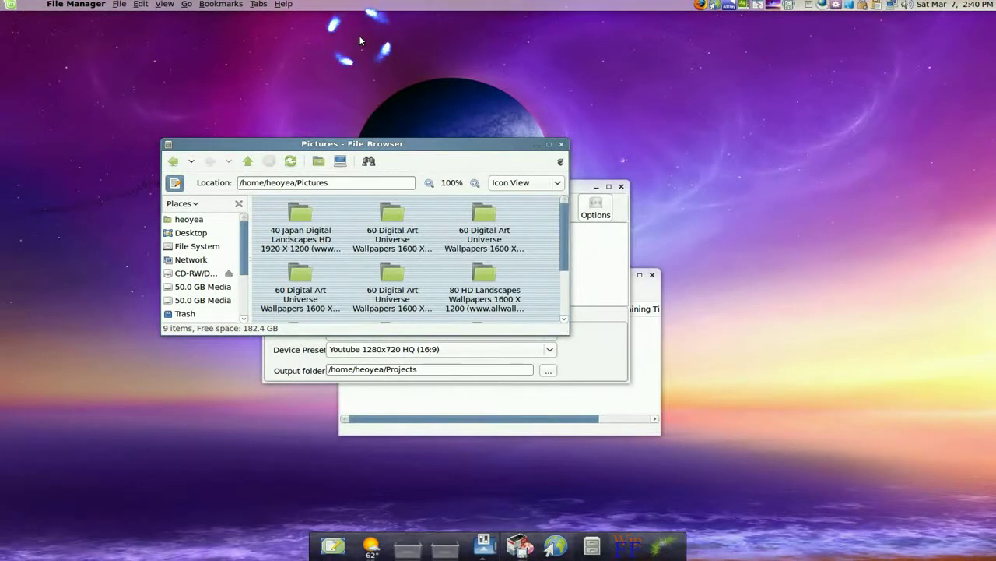
Raise WinFF and browse its File, Options and Help menus, then raise Gwget and refocus the desktop.
left_click(600, 257)
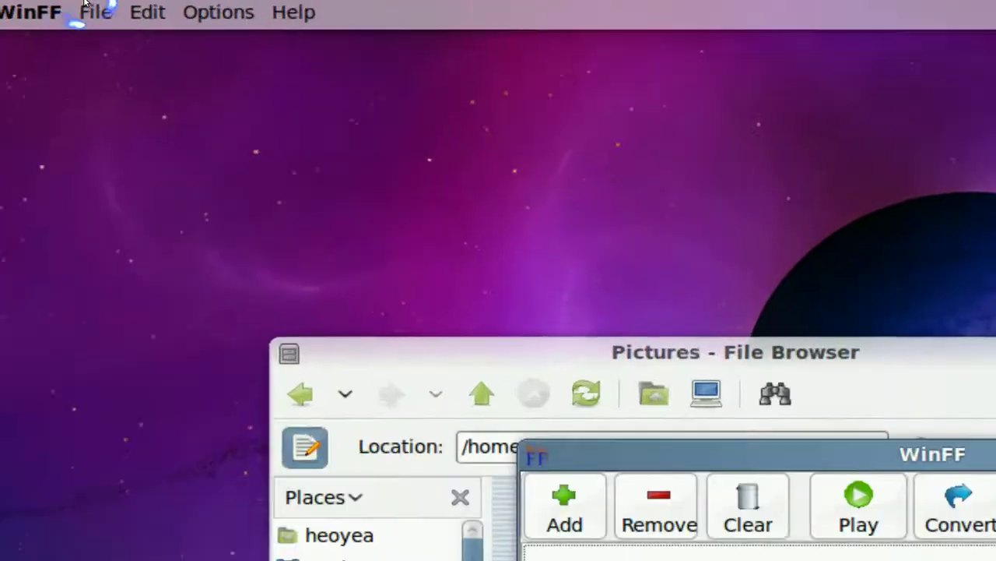
left_click(87, 4)
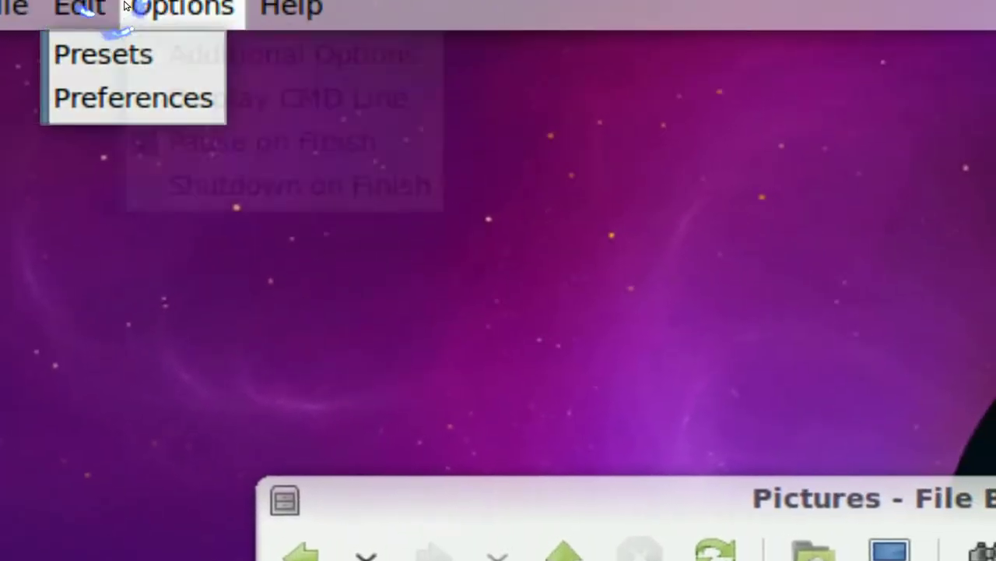
mouse_move(379, 16)
left_click(201, 4)
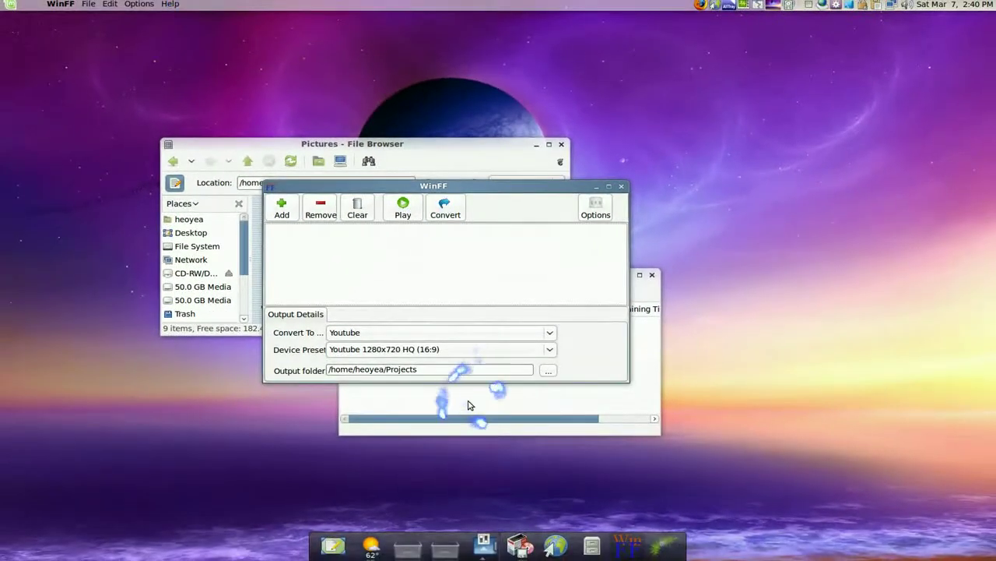
left_click(467, 401)
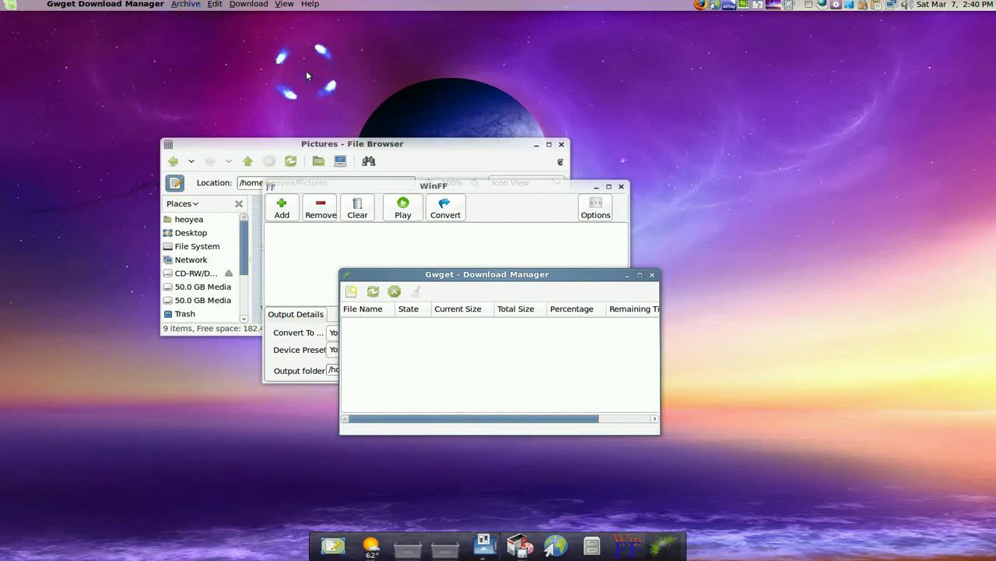
left_click(692, 96)
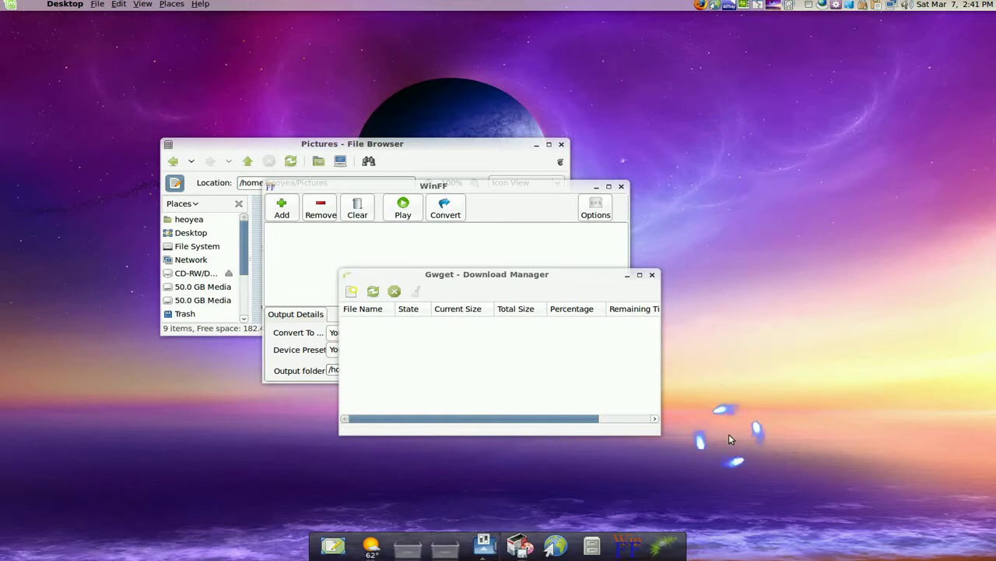
Select the Intrepid PPA deb line in Epiphany's InstallingonUbuntu guide, then bring Synaptic forward.
left_click(555, 545)
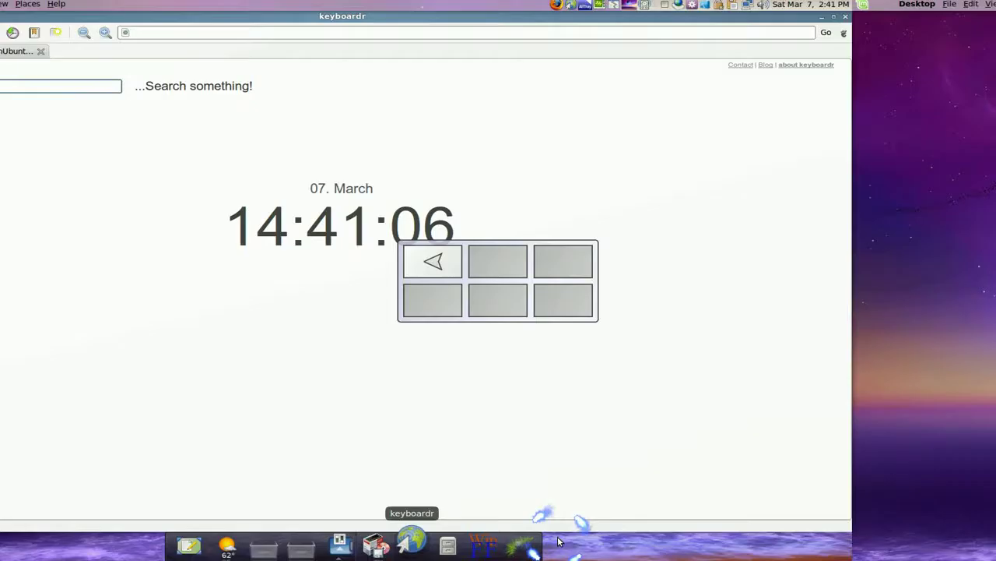
left_click(137, 51)
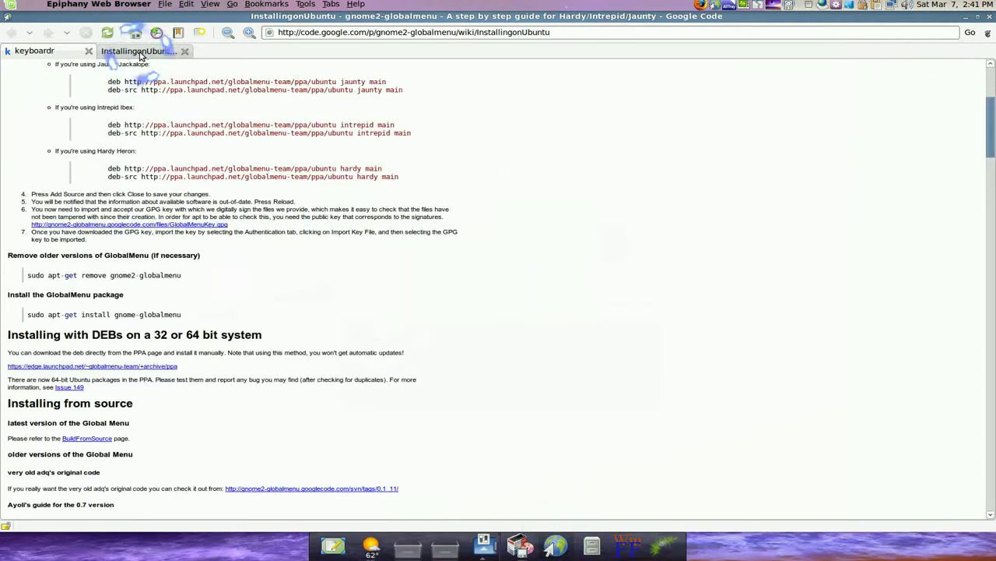
scroll(352, 140, "up", 3)
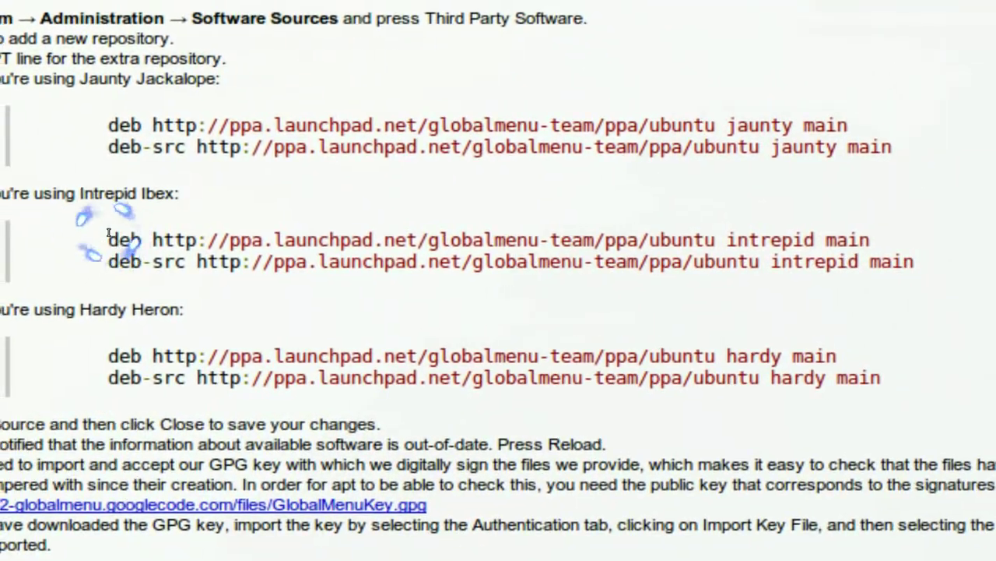
triple_click(109, 234)
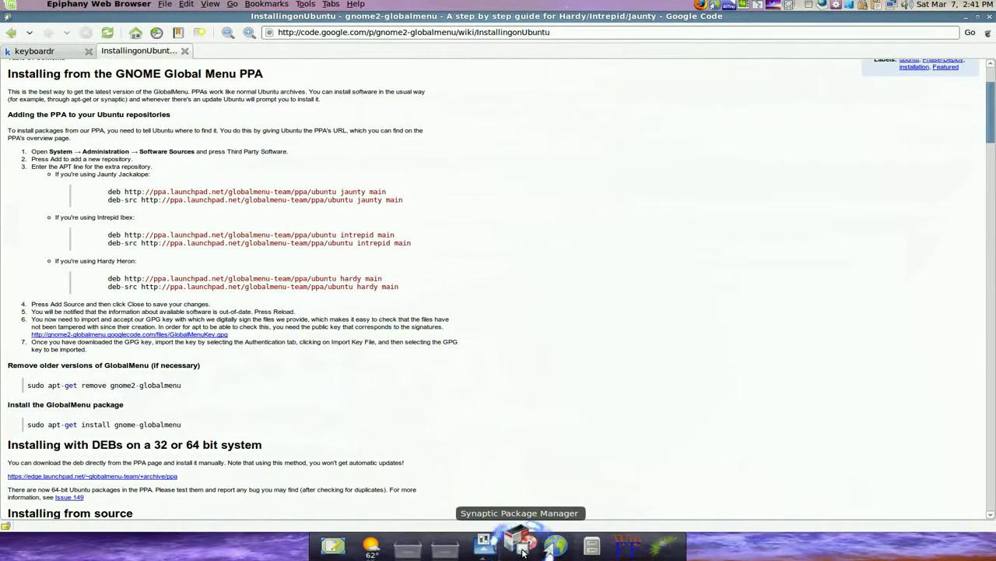
left_click(521, 547)
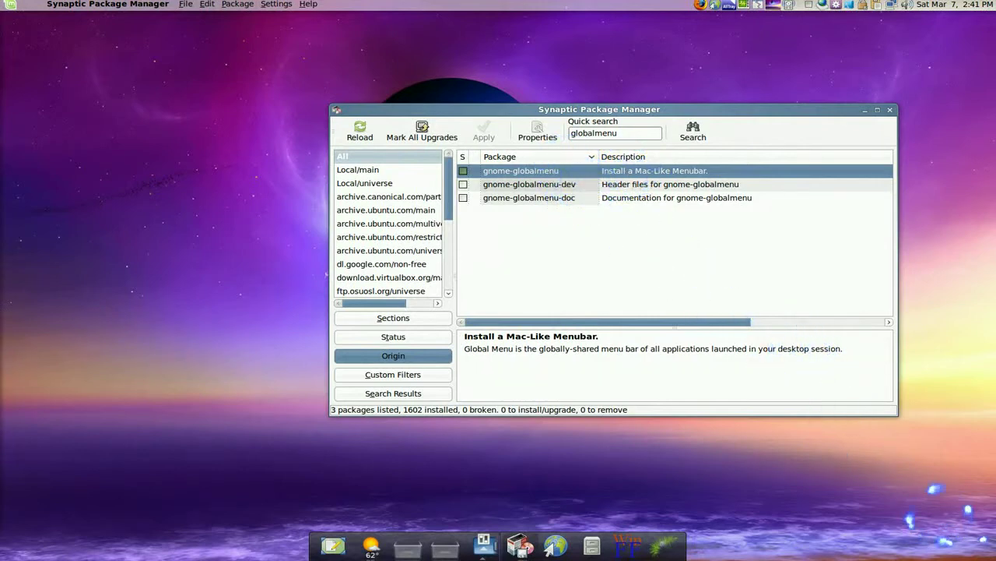
Leave Synaptic's globalmenu results and switch via Expo to an empty workspace showing the desktop.
mouse_move(989, 552)
left_click(429, 347)
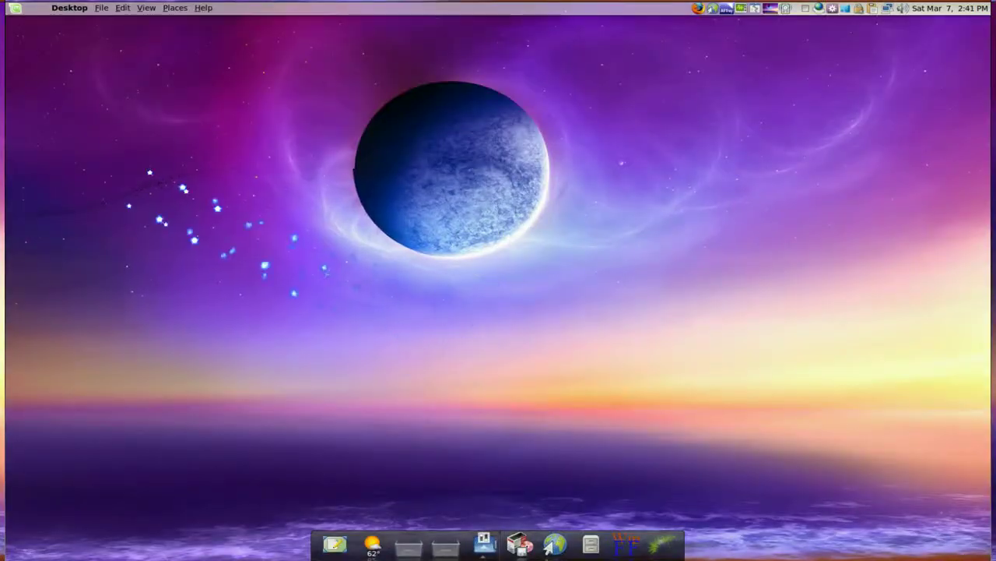
scroll(33, 3, "up", 5)
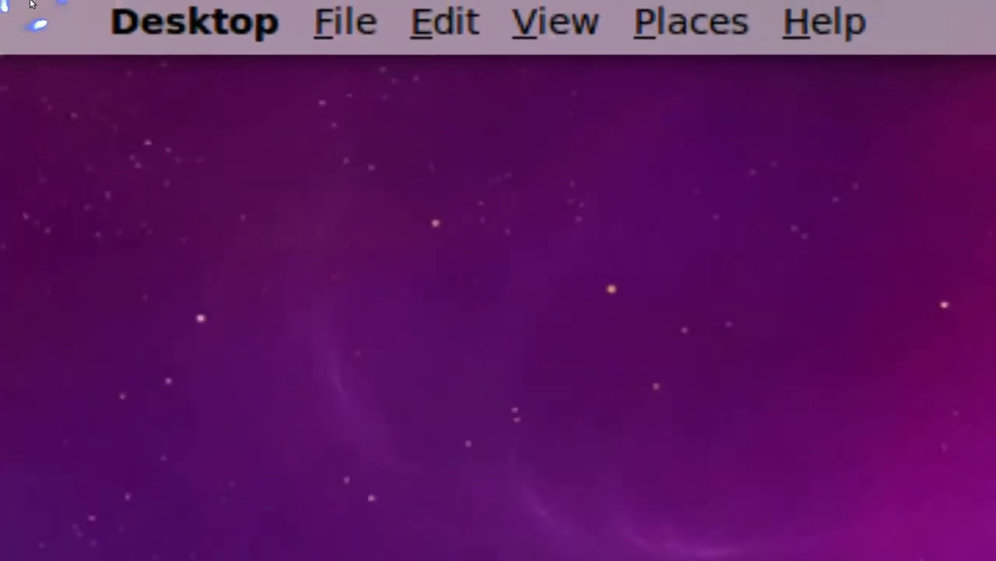
Add the Global Menu Panel Applet to the top panel and open the applet's own menu.
right_click(31, 4)
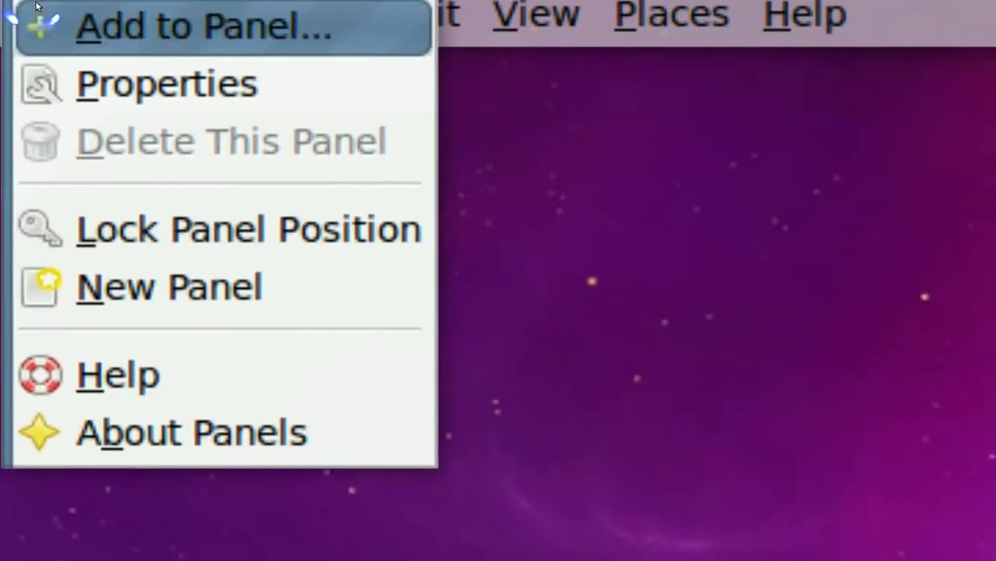
left_click(37, 6)
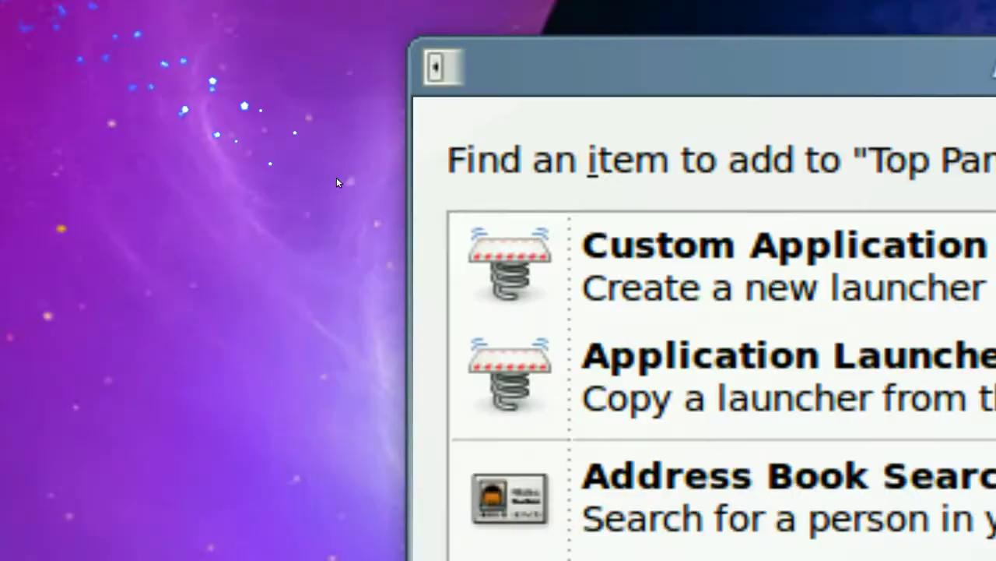
scroll(499, 277, "down", 5)
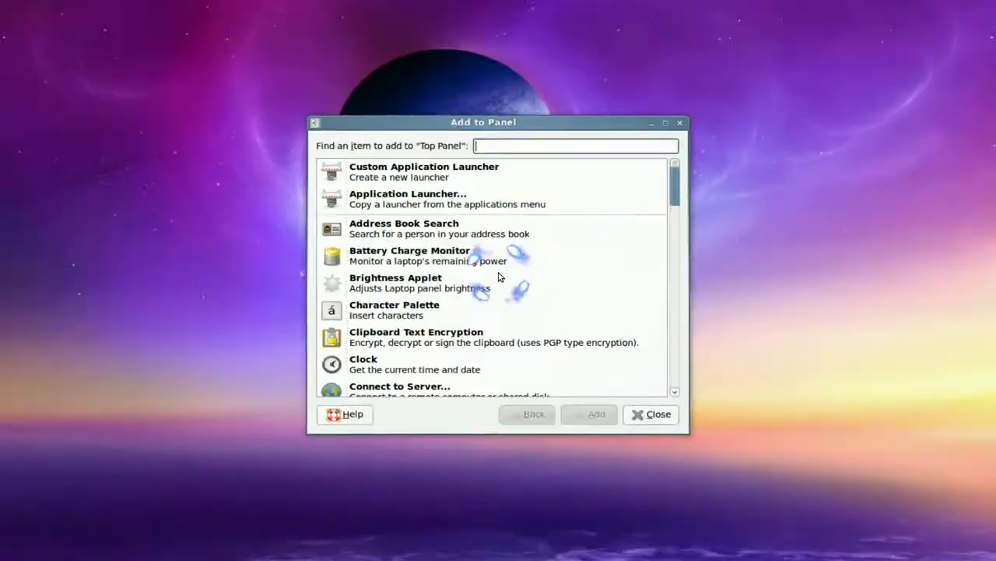
scroll(500, 276, "down", 3)
scroll(499, 276, "down", 6)
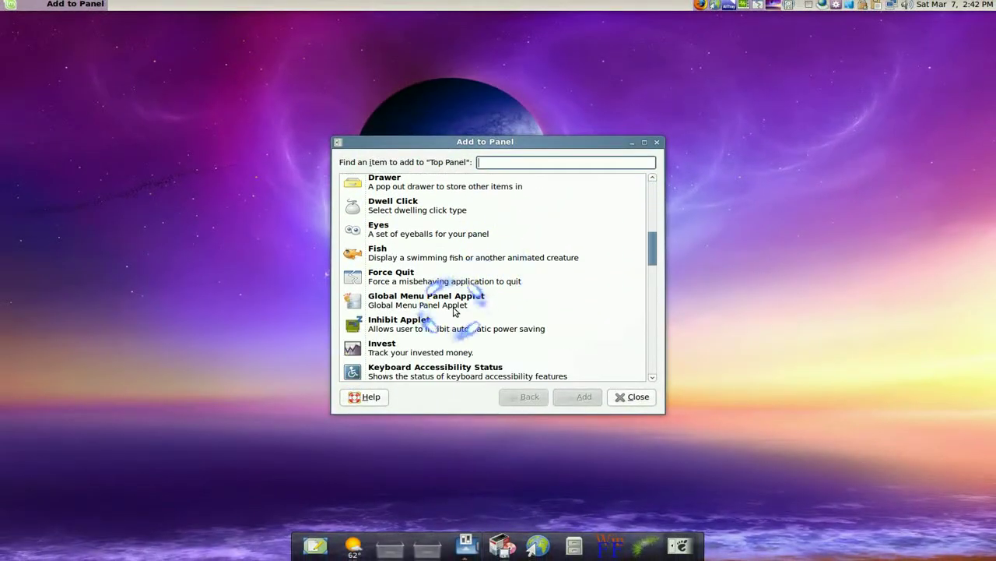
scroll(460, 296, "up", 3)
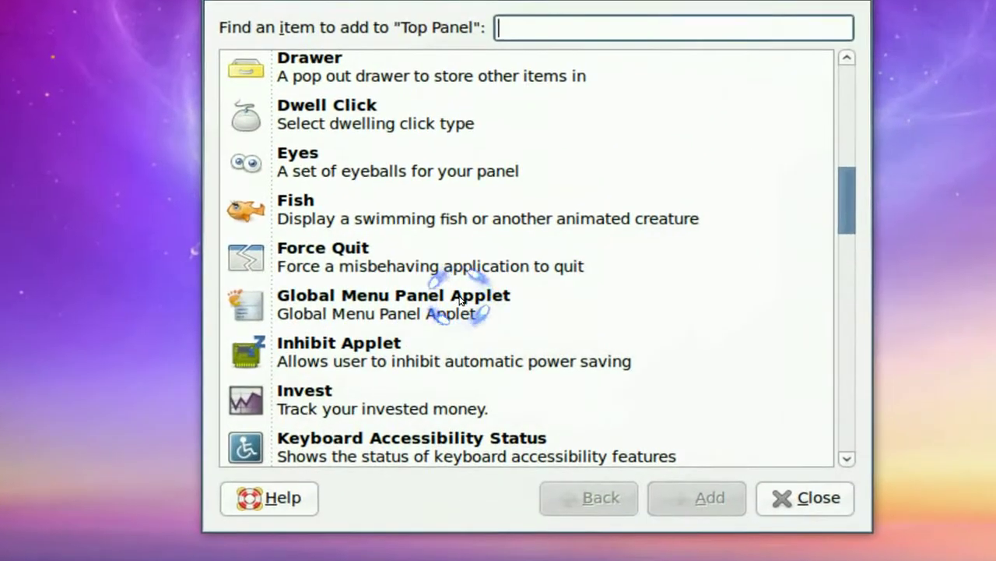
scroll(459, 296, "down", 3)
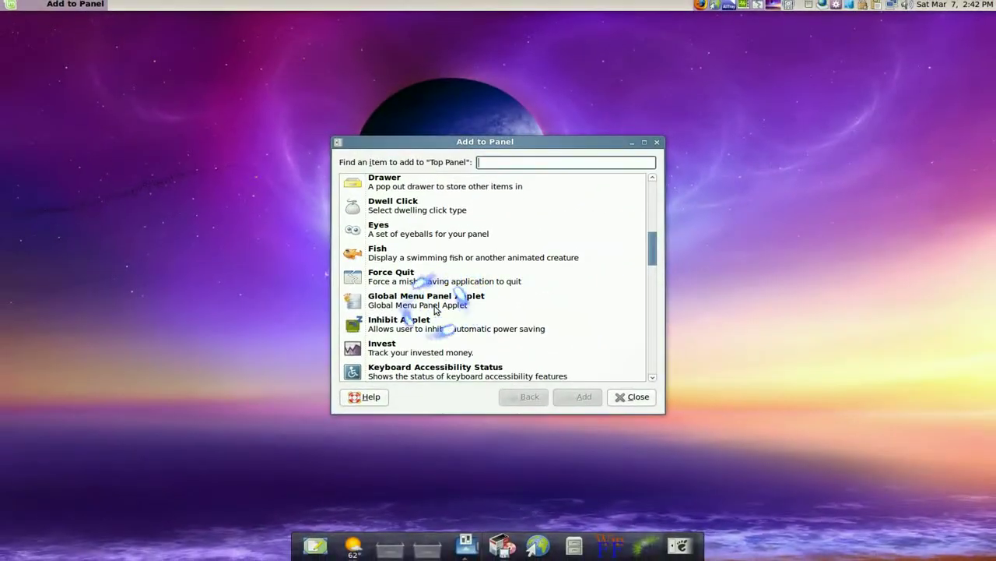
left_click(413, 305)
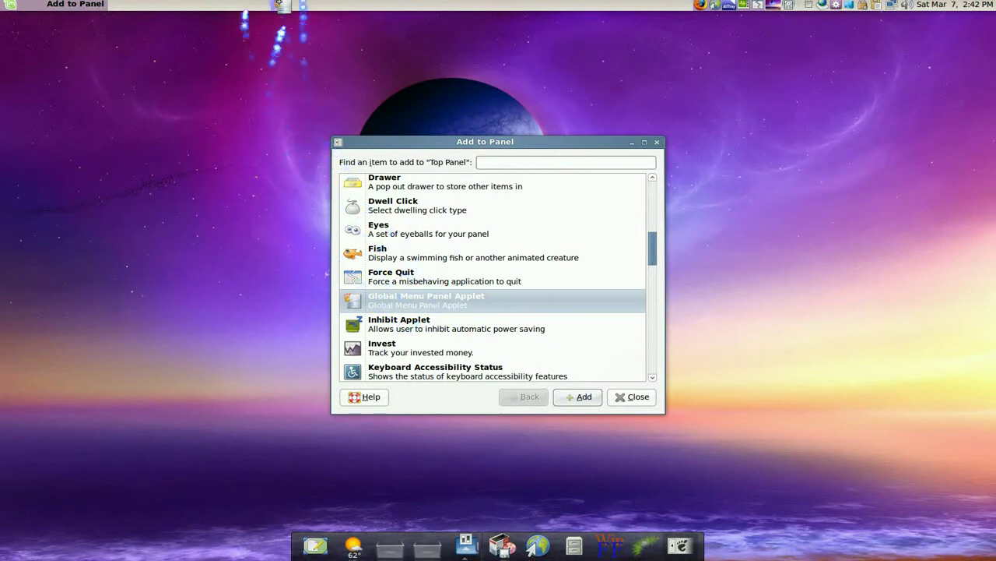
left_click(431, 307)
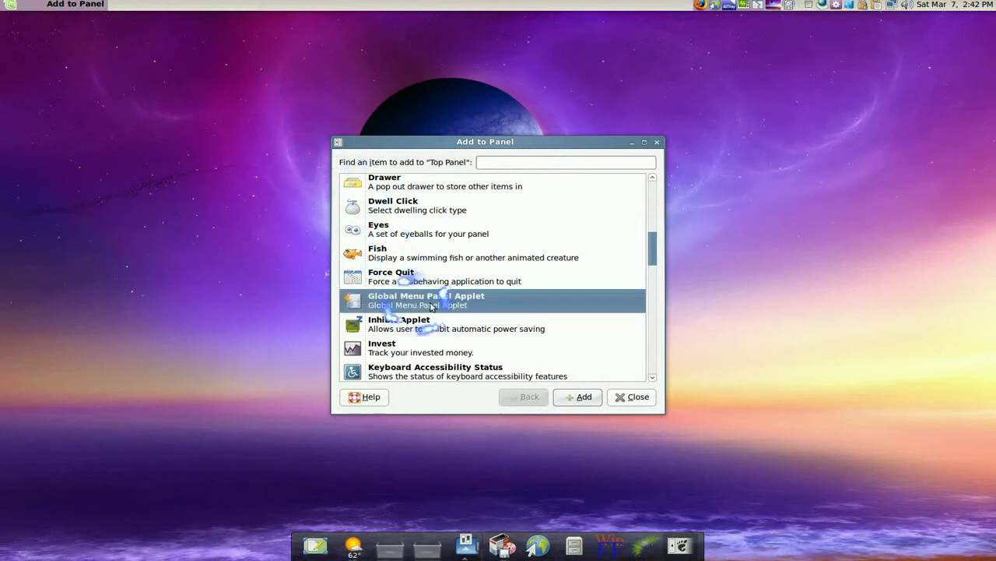
left_click(633, 399)
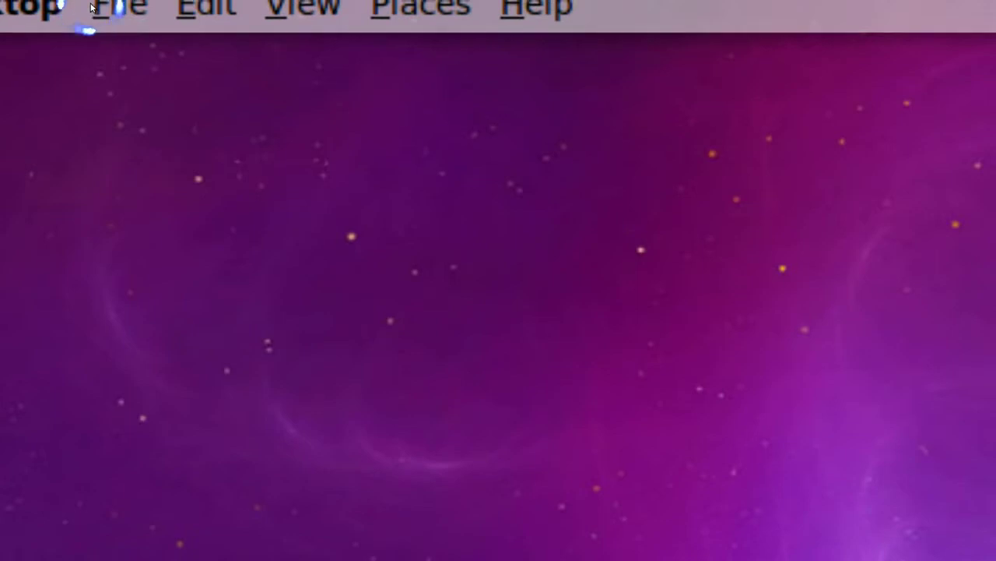
right_click(93, 8)
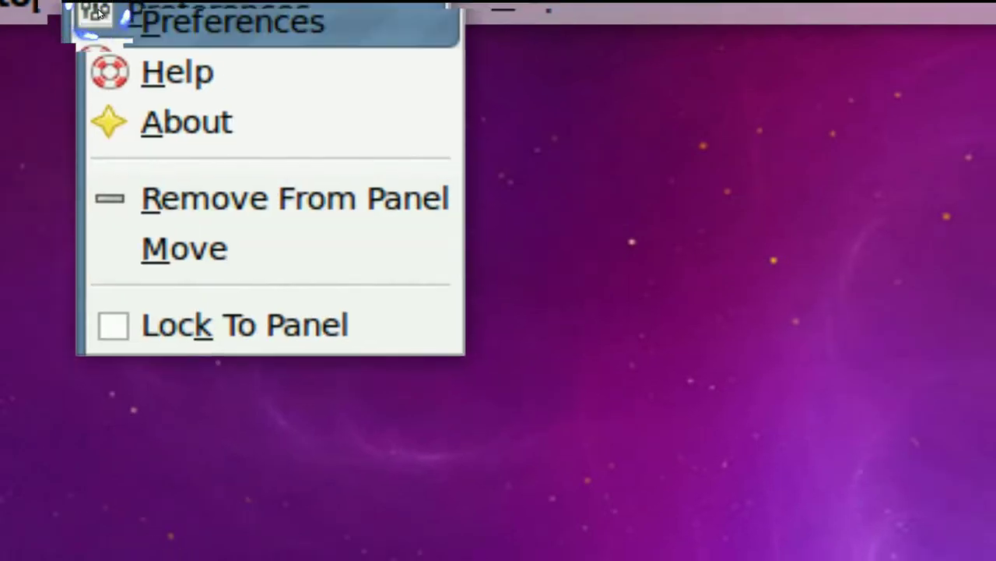
left_click(97, 12)
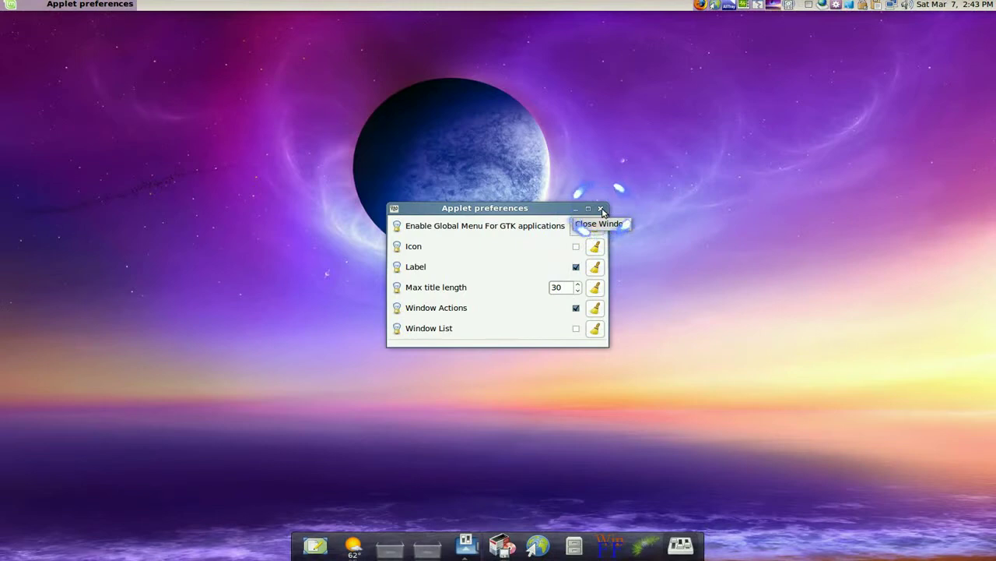
left_click(602, 209)
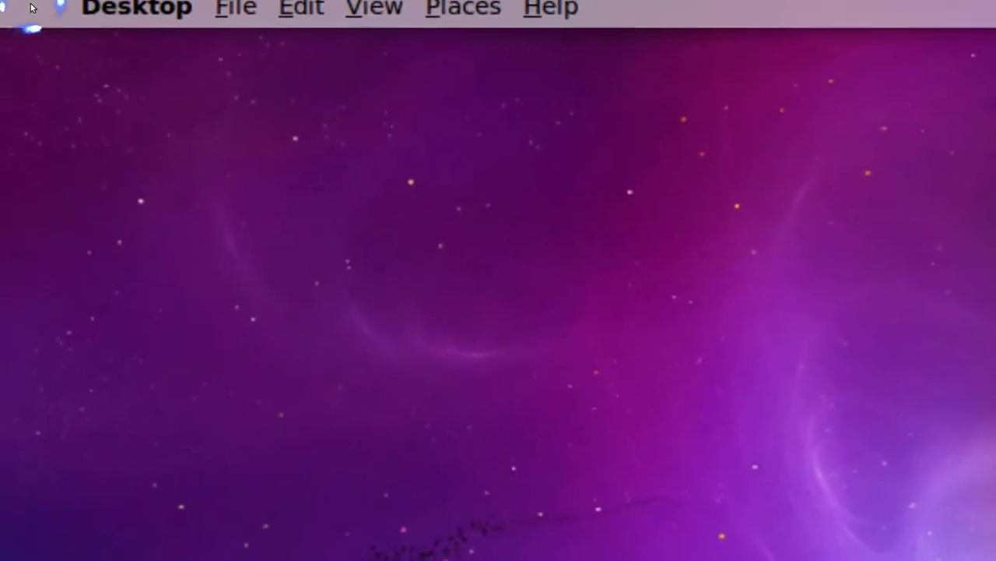
right_click(31, 8)
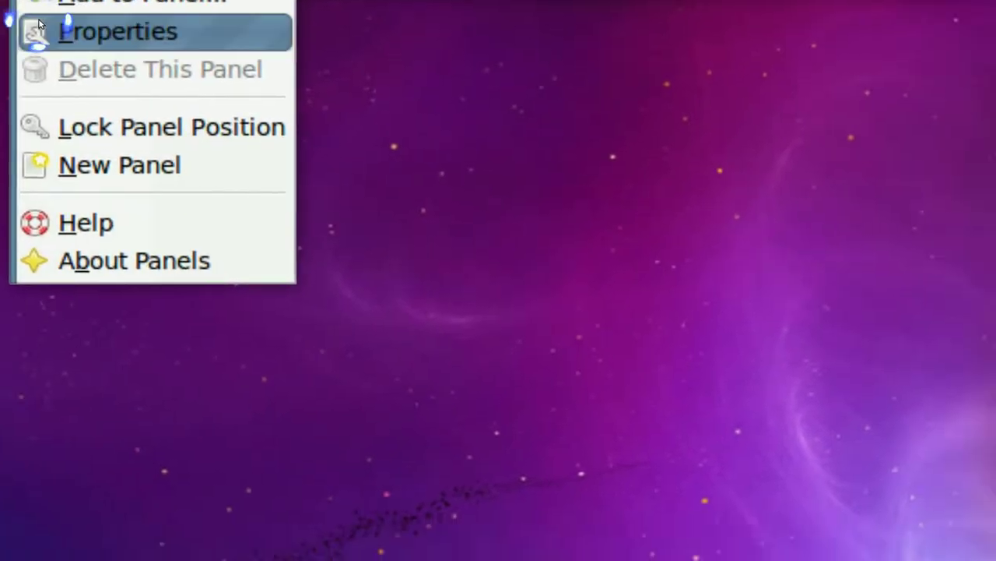
left_click(127, 61)
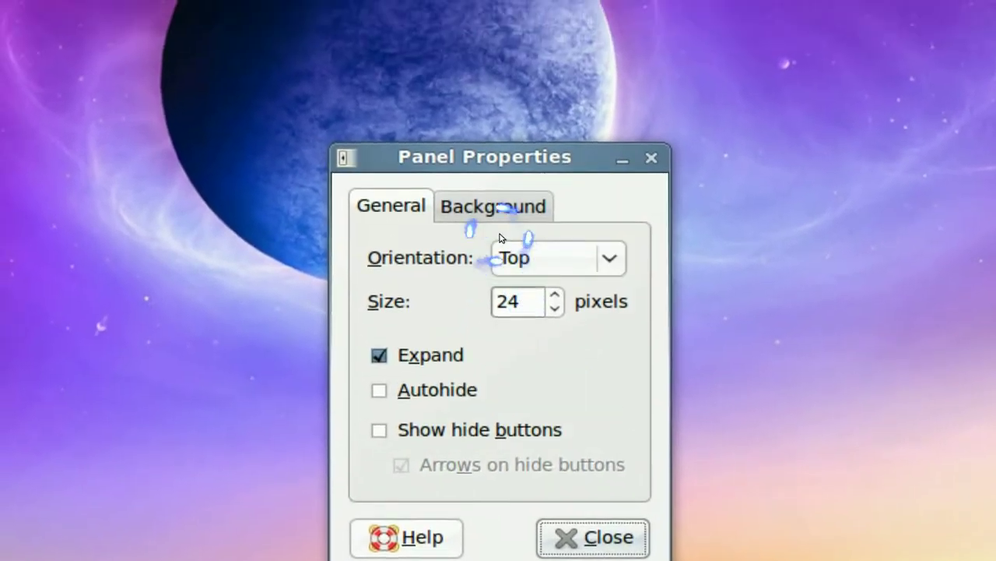
left_click(502, 218)
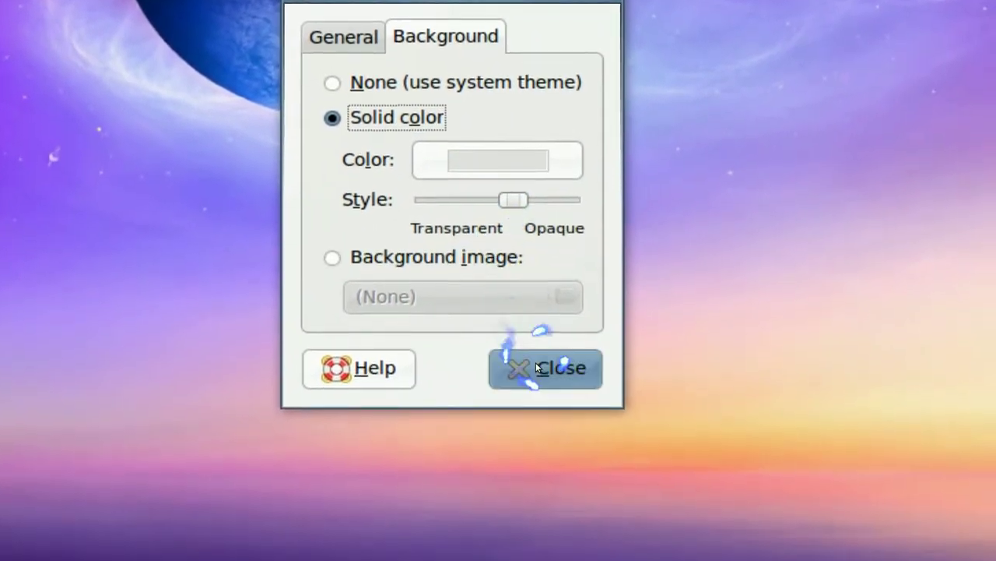
left_click(545, 450)
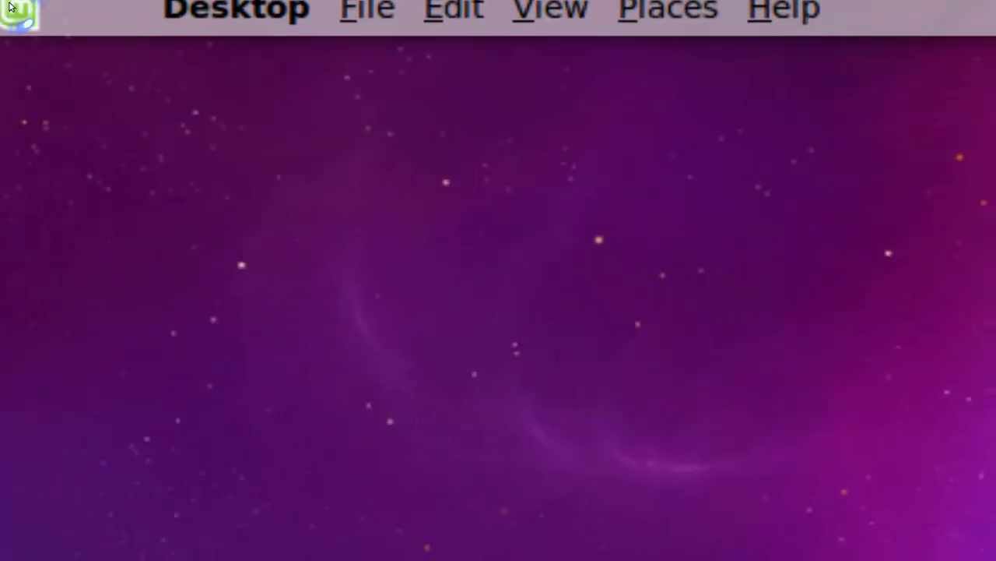
right_click(11, 6)
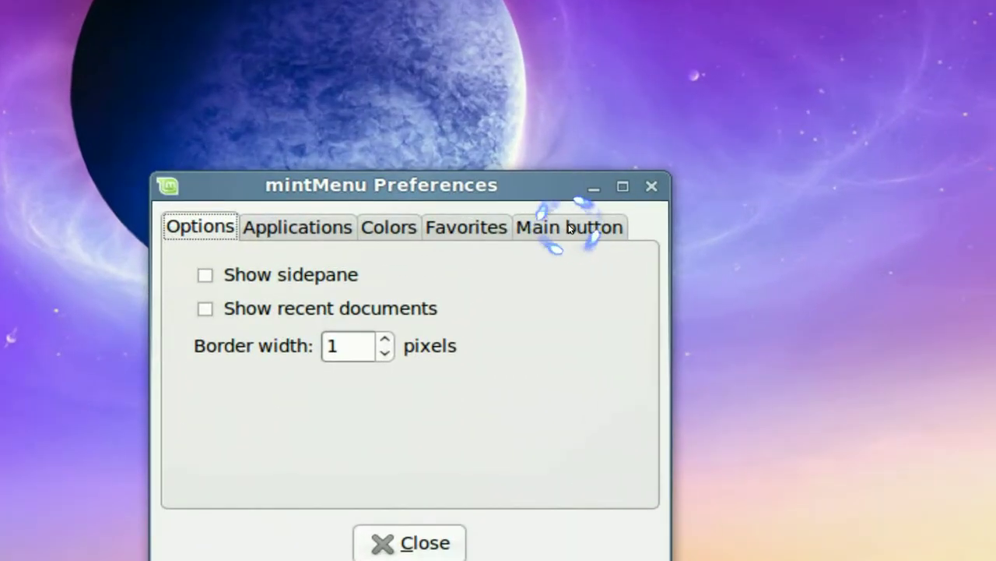
left_click(569, 226)
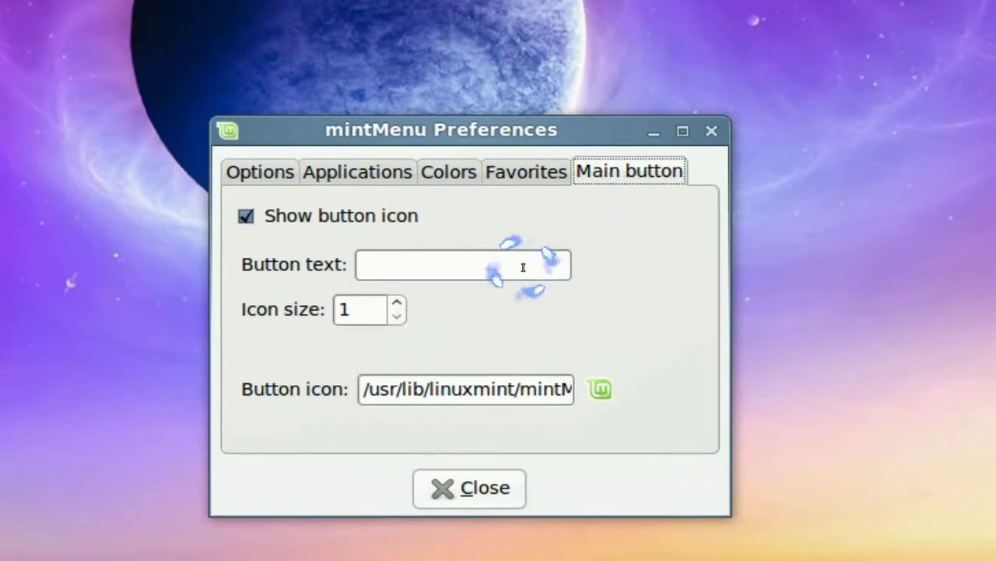
left_click(462, 323)
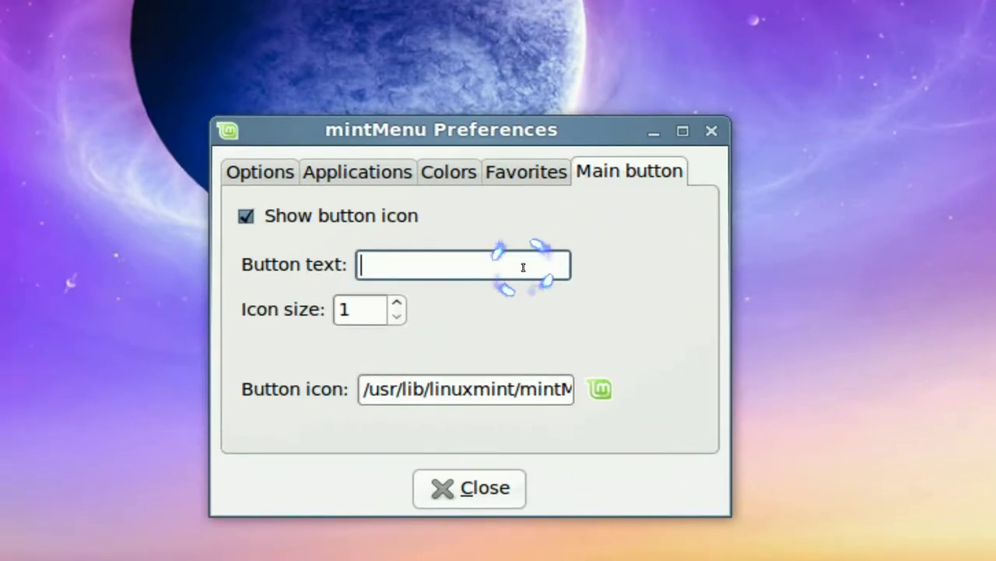
type("Menu")
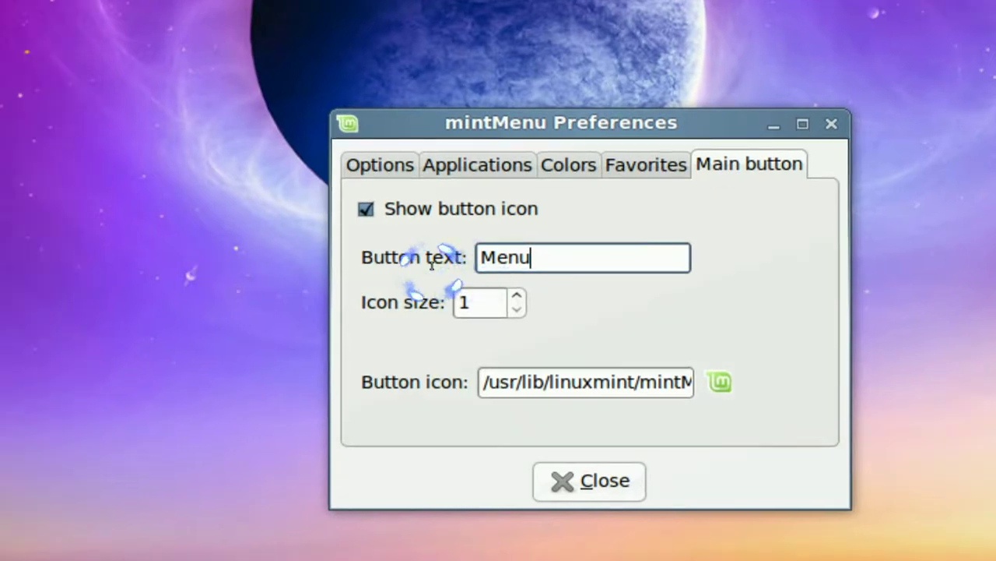
key("ctrl+a")
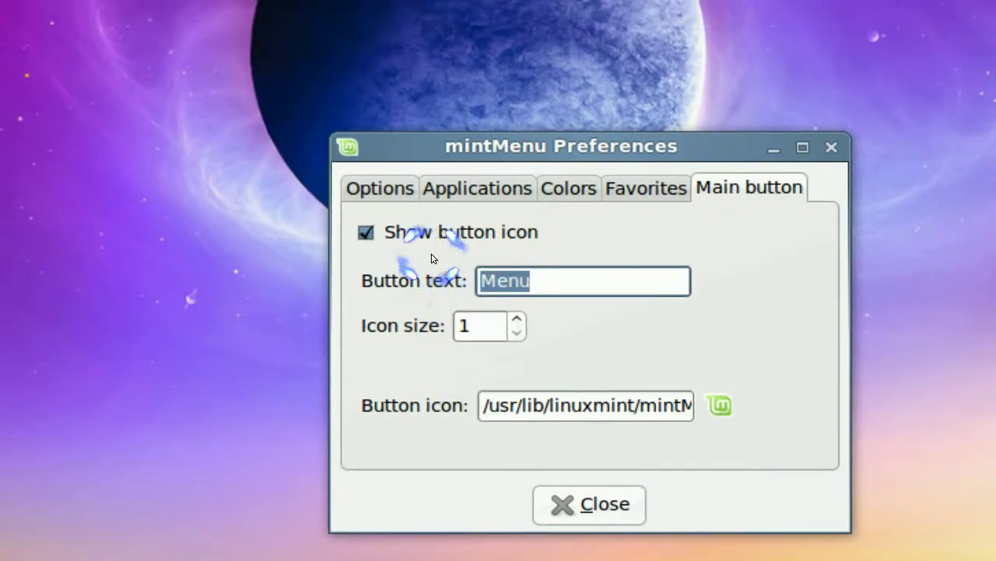
key("BackSpace")
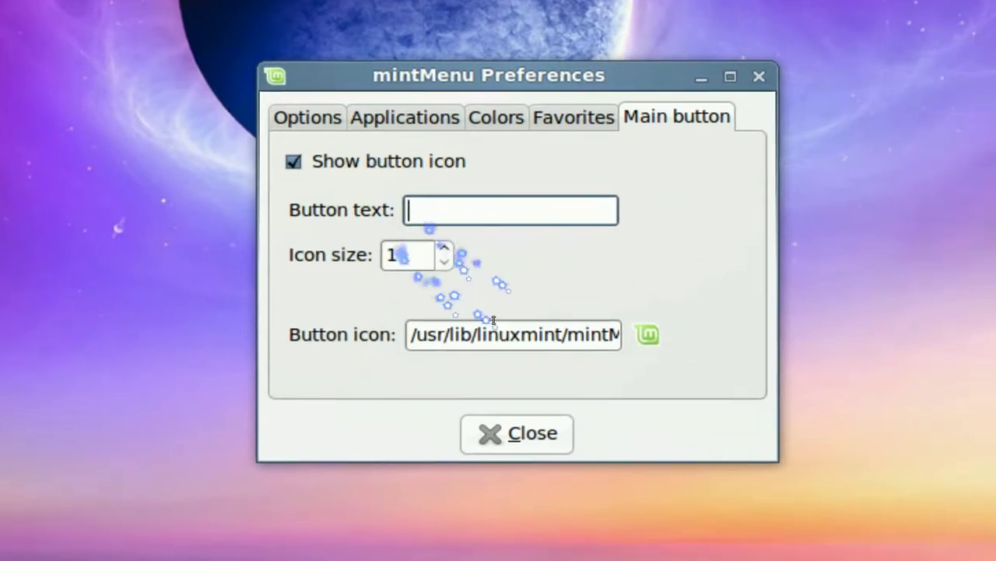
left_click(590, 504)
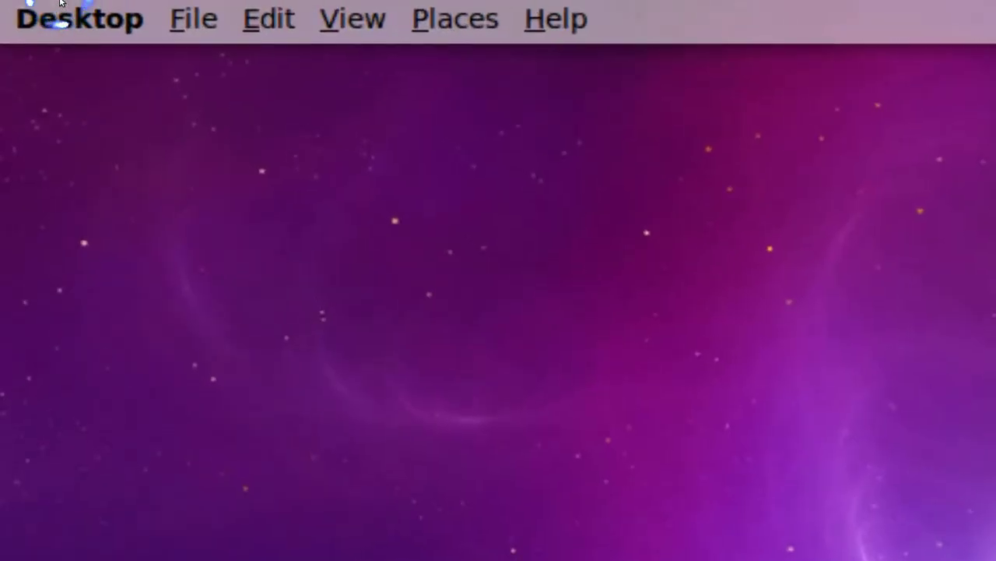
Move the Global Menu applet to sit immediately beside the mintMenu icon on the top panel.
right_click(179, 17)
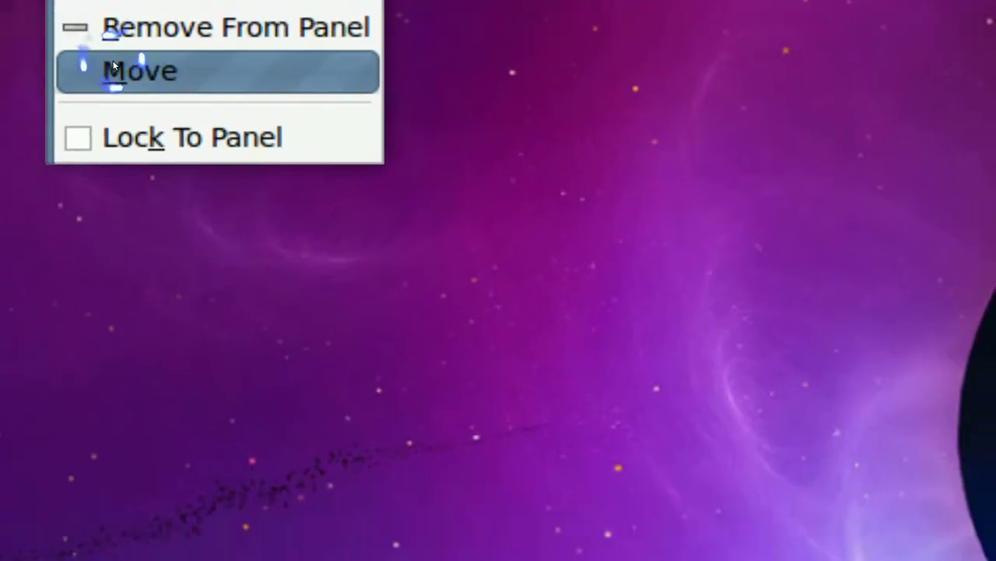
left_click(117, 194)
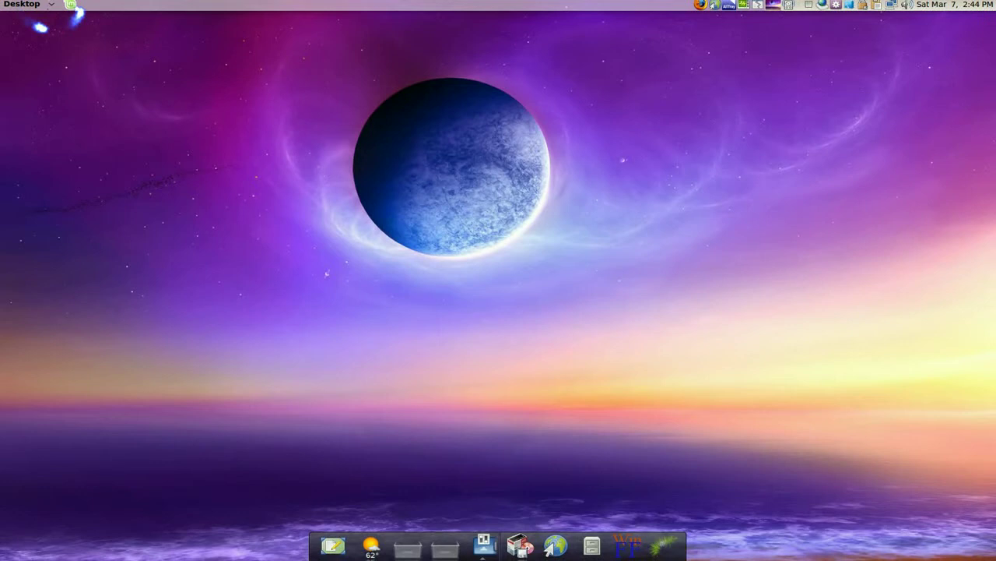
right_click(21, 4)
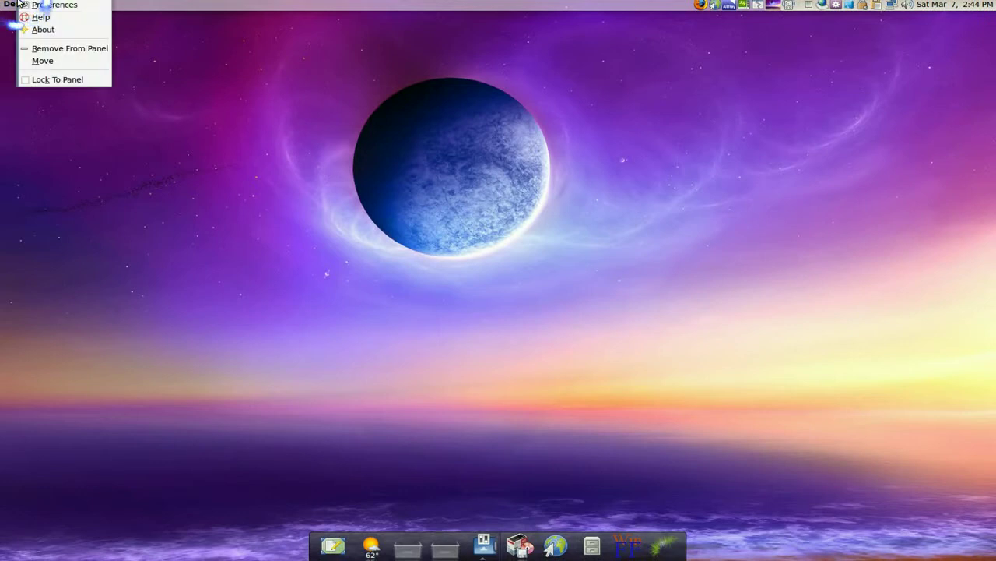
left_click(32, 61)
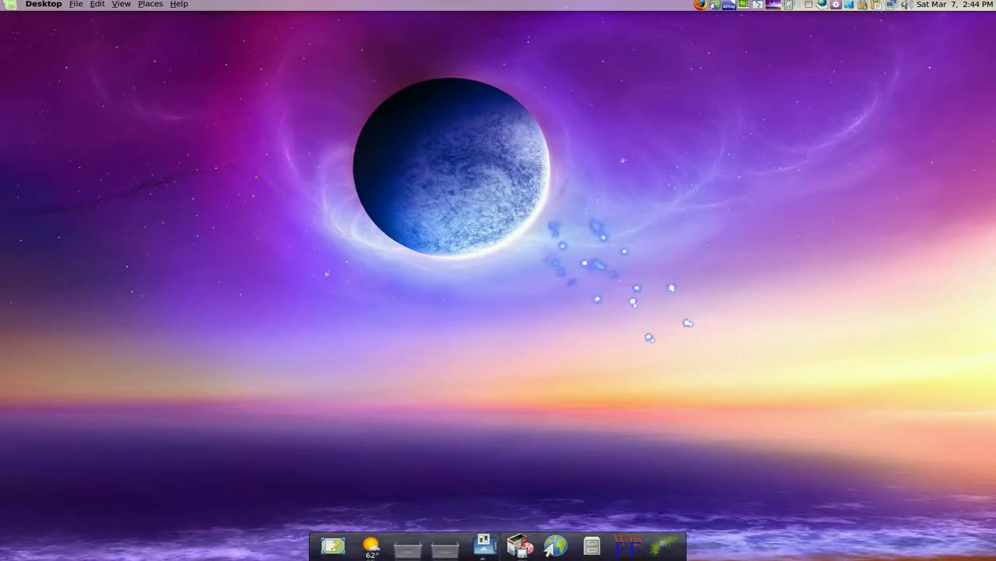
Switch to the WinFF workspace and raise the Pictures file browser, briefly checking the applications and applet menus.
left_click(666, 545)
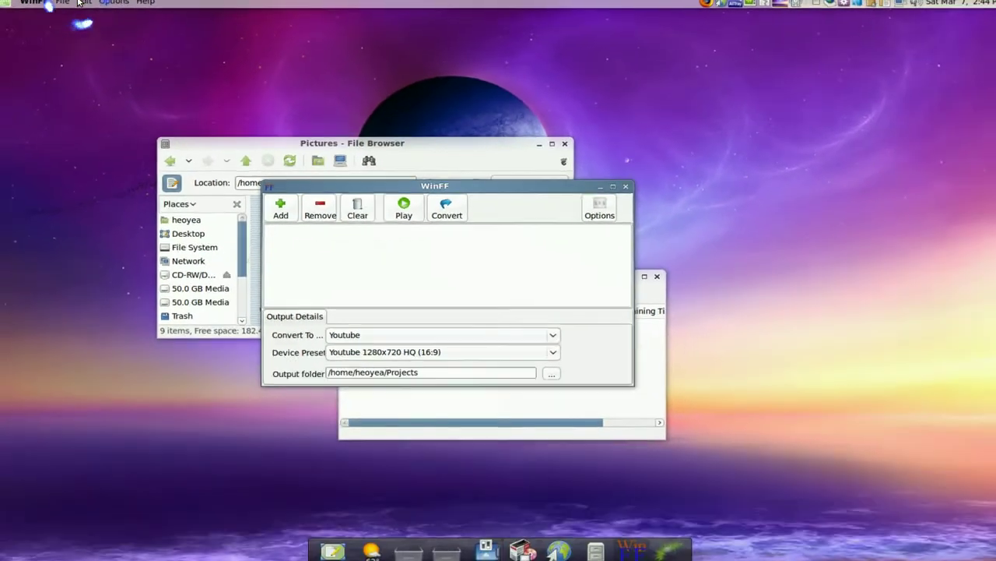
left_click(361, 135)
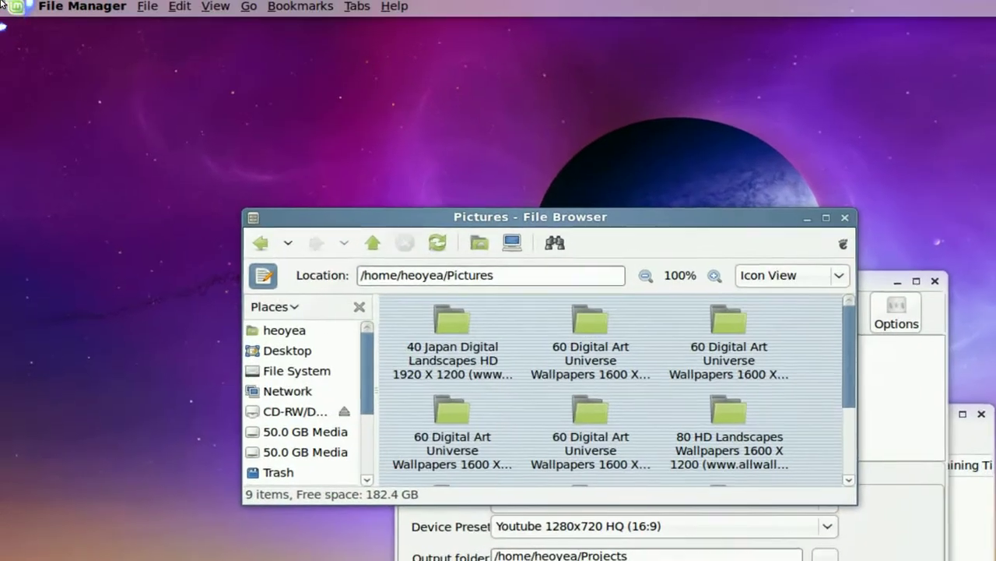
left_click(6, 4)
left_click(434, 0)
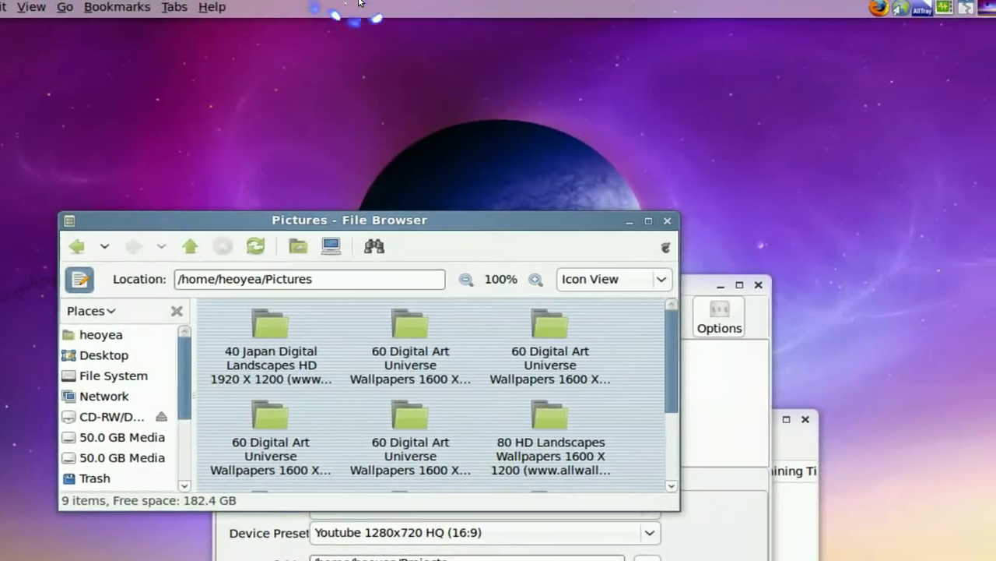
right_click(427, 4)
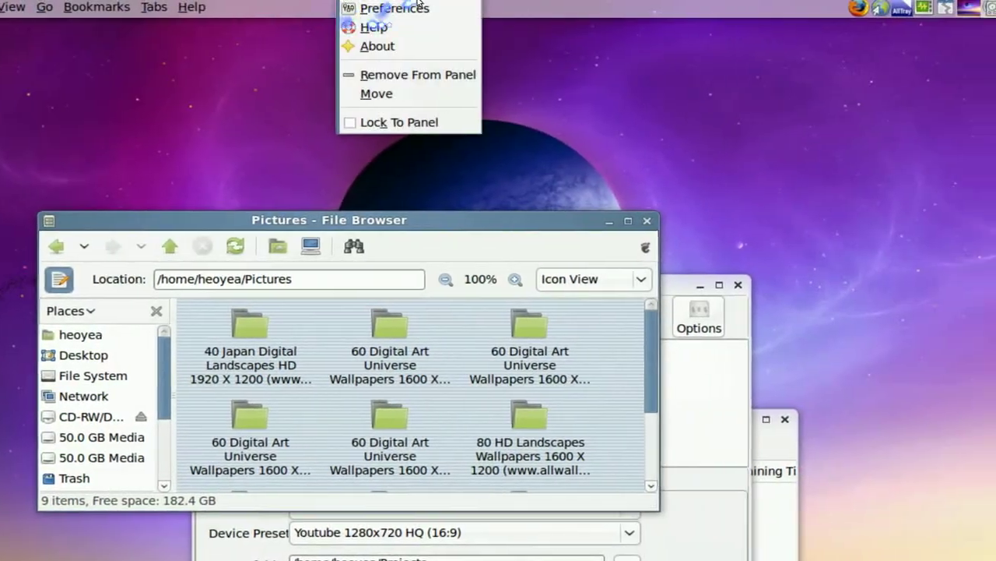
left_click(604, 55)
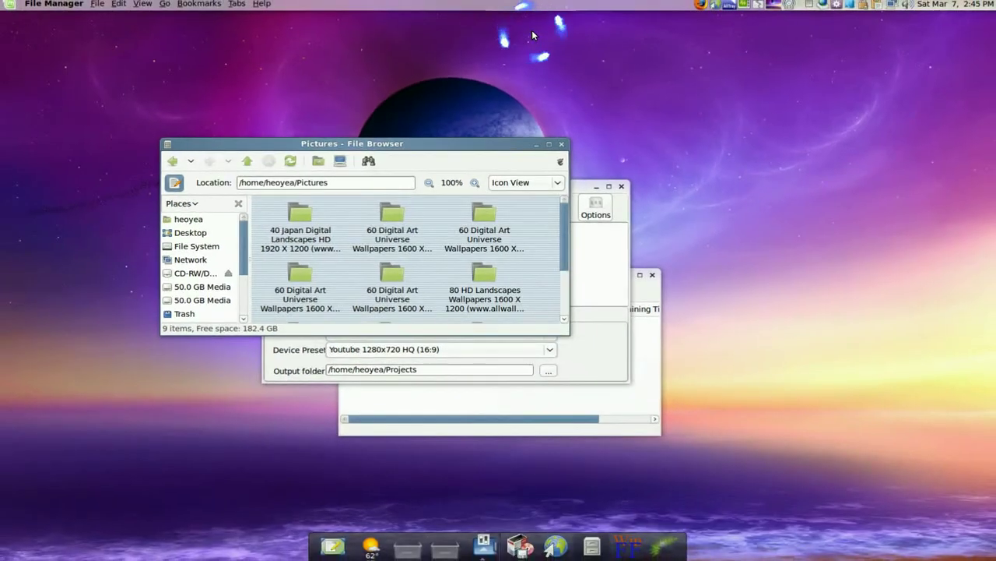